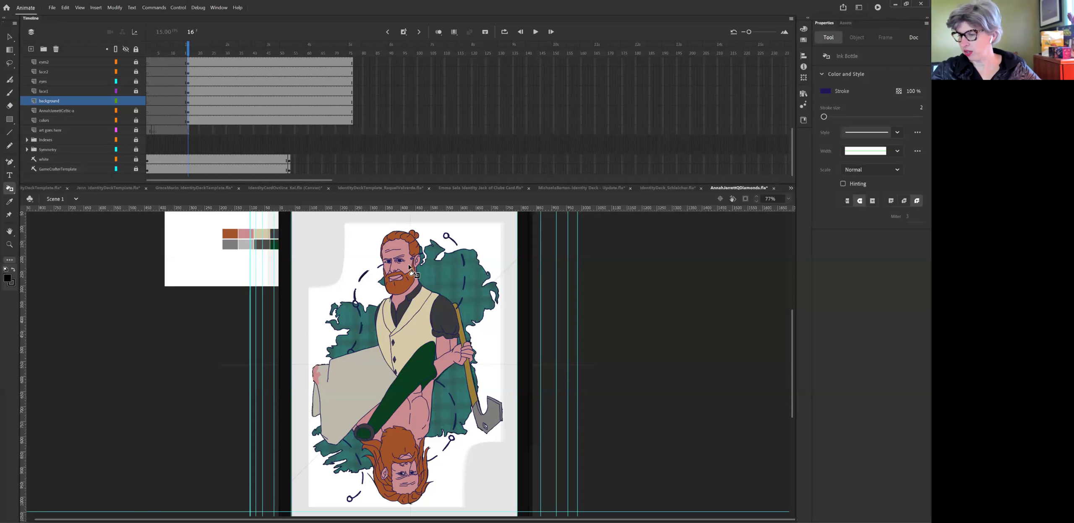
- Lock every layer except face1, then select the face's pink skin fill on the stage
click(9, 39)
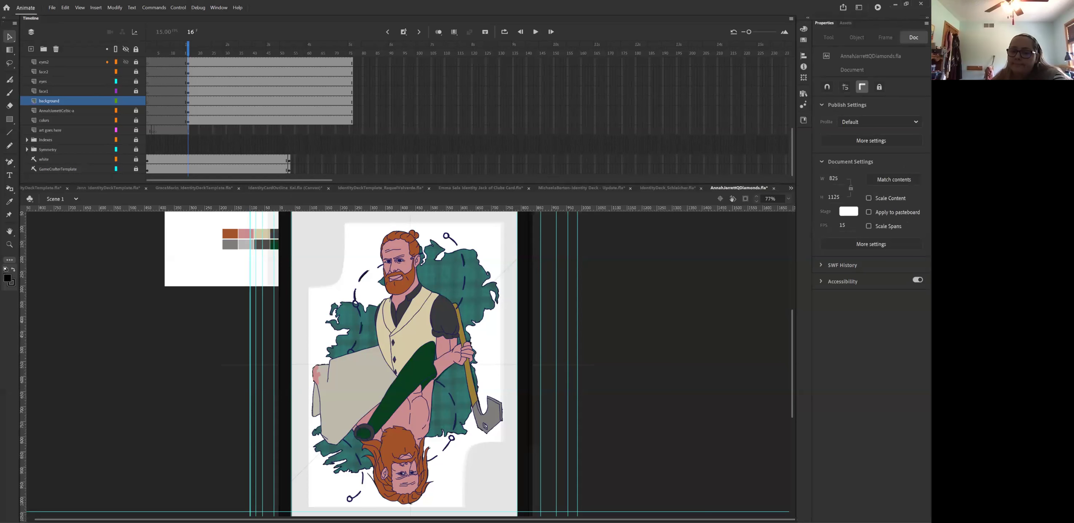
click(409, 271)
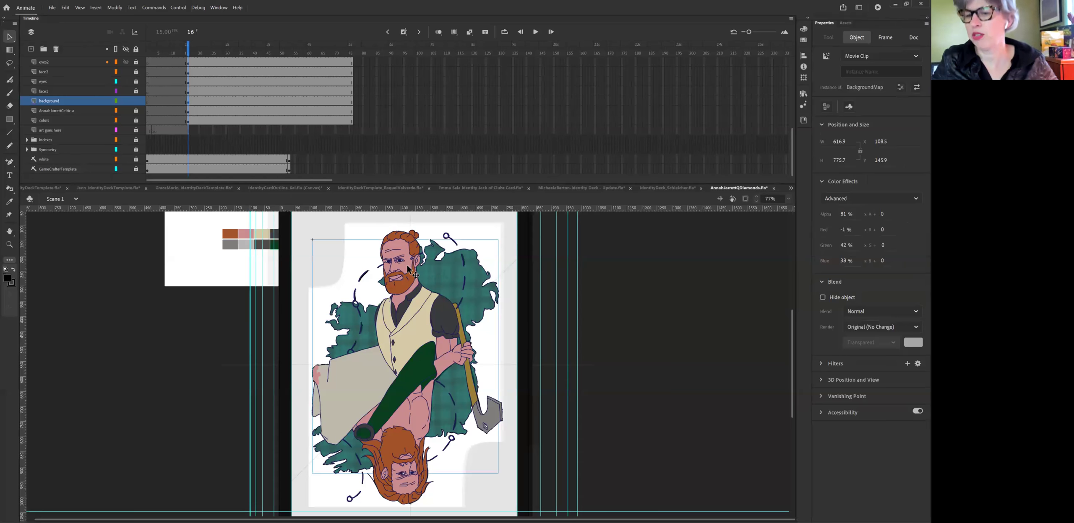
click(137, 50)
click(136, 50)
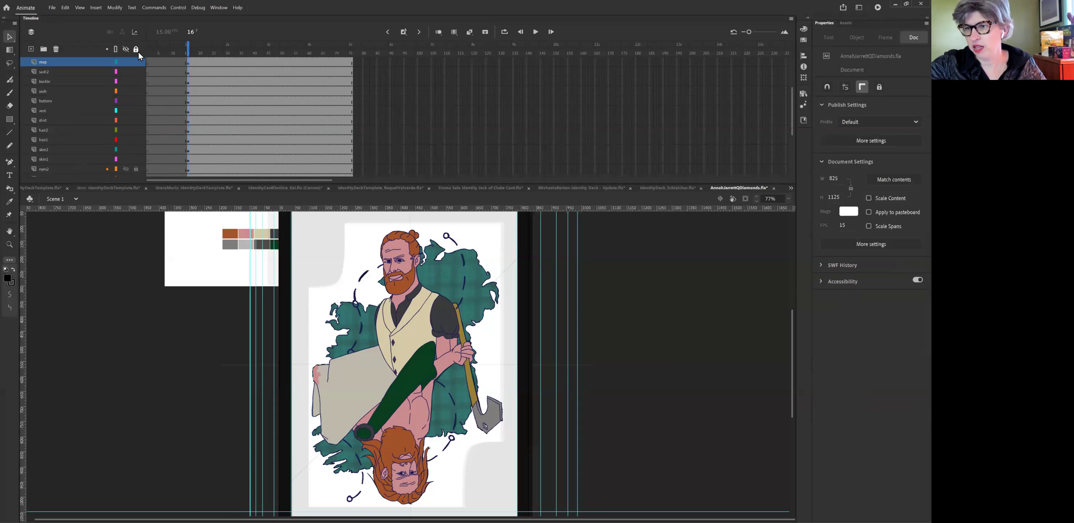
click(409, 270)
click(409, 270)
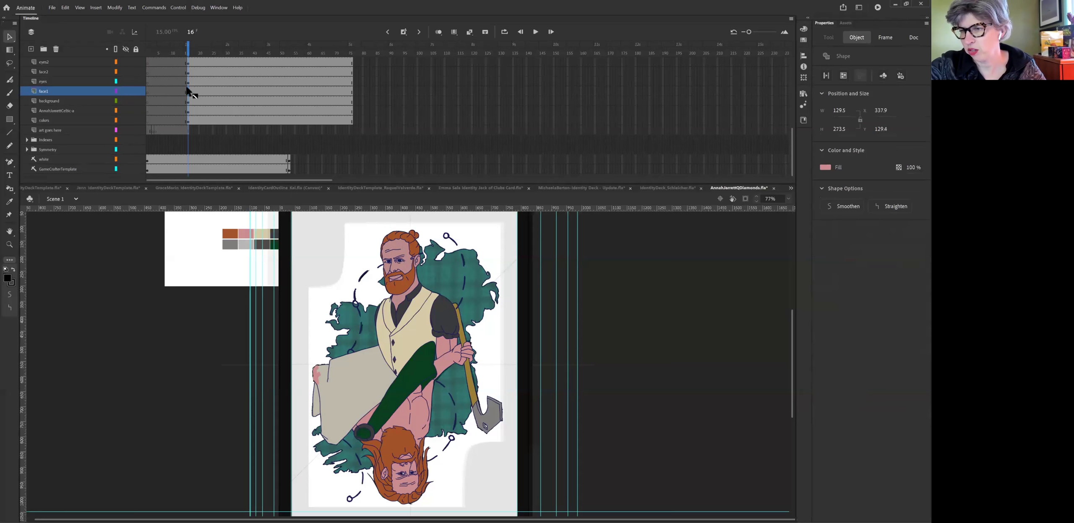
click(136, 50)
click(136, 91)
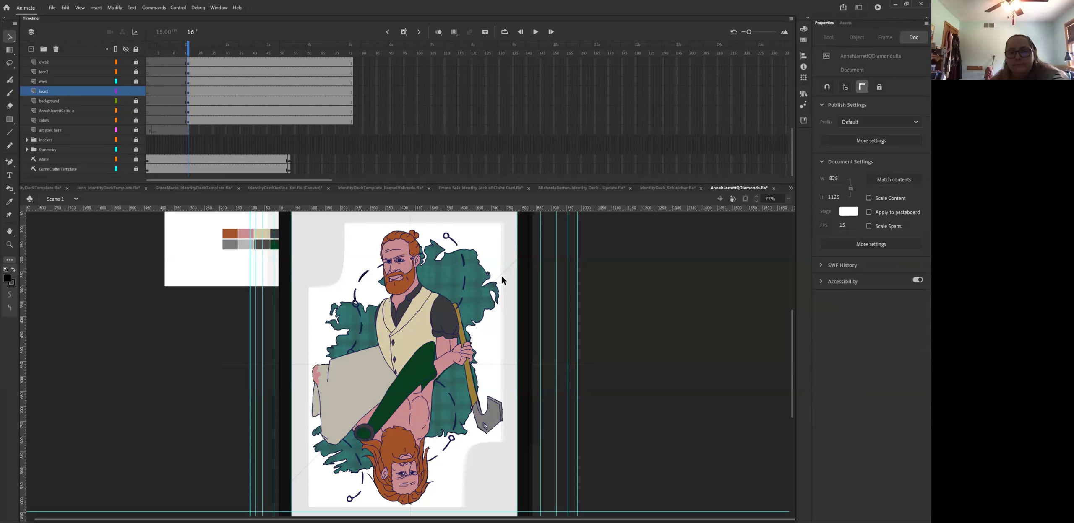
click(408, 269)
key(z)
click(411, 270)
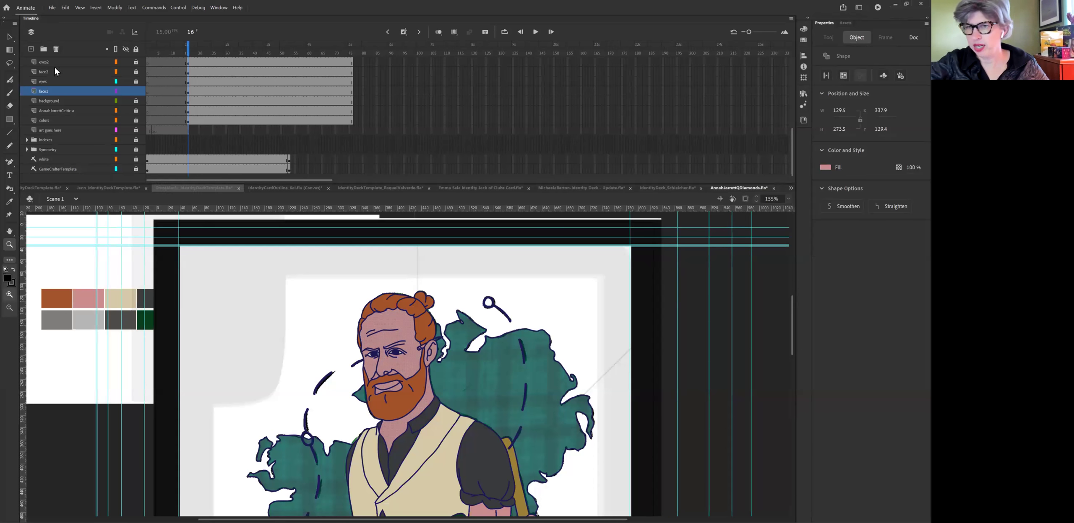
click(10, 37)
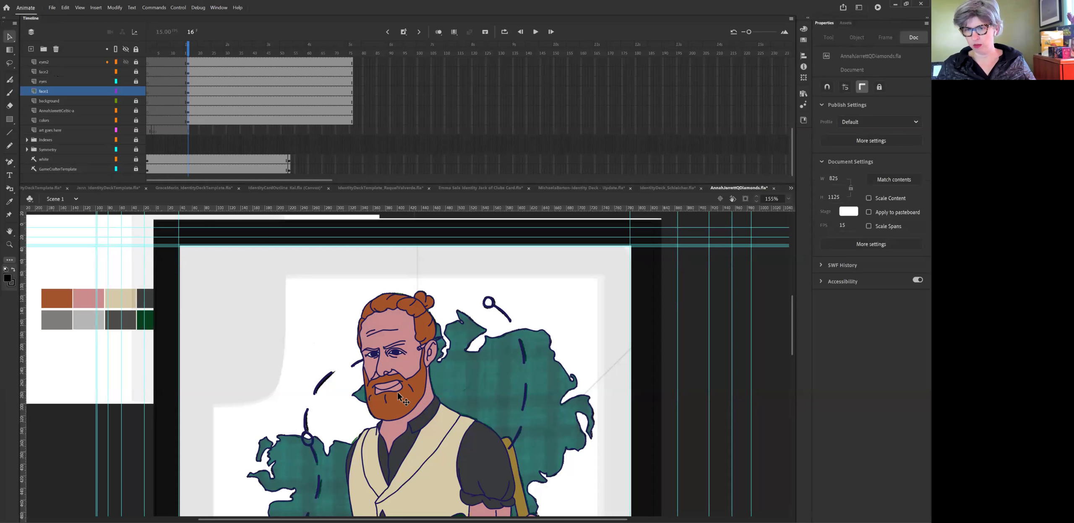
key(i)
- Eyedrop the face's pink skin tone as the fill colour and bring up the Swatches panel
click(411, 364)
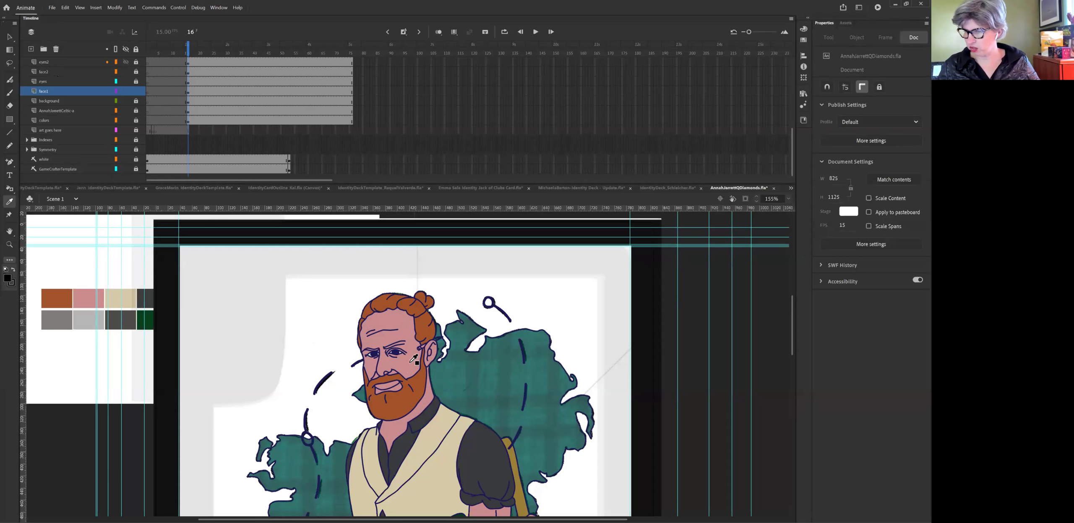
click(8, 280)
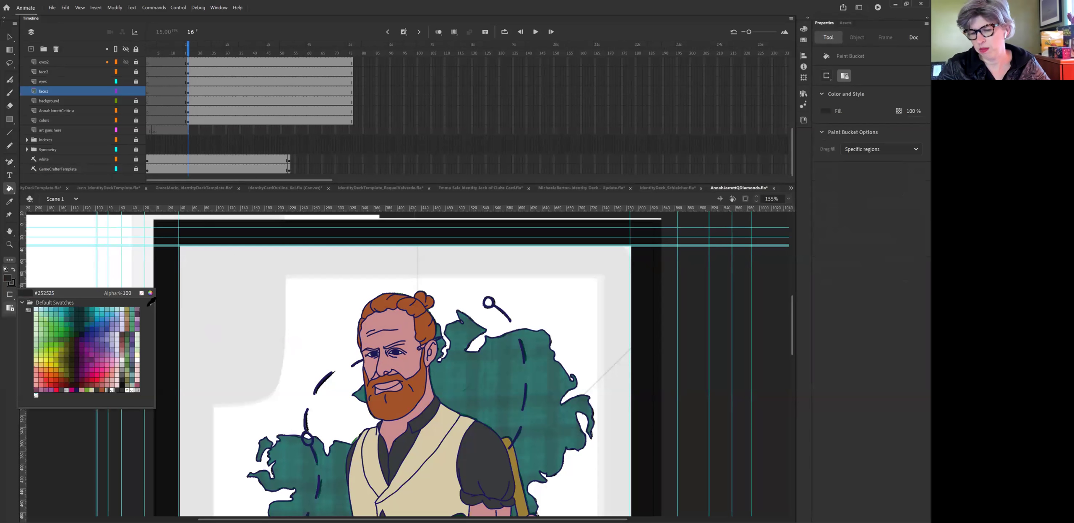
click(30, 294)
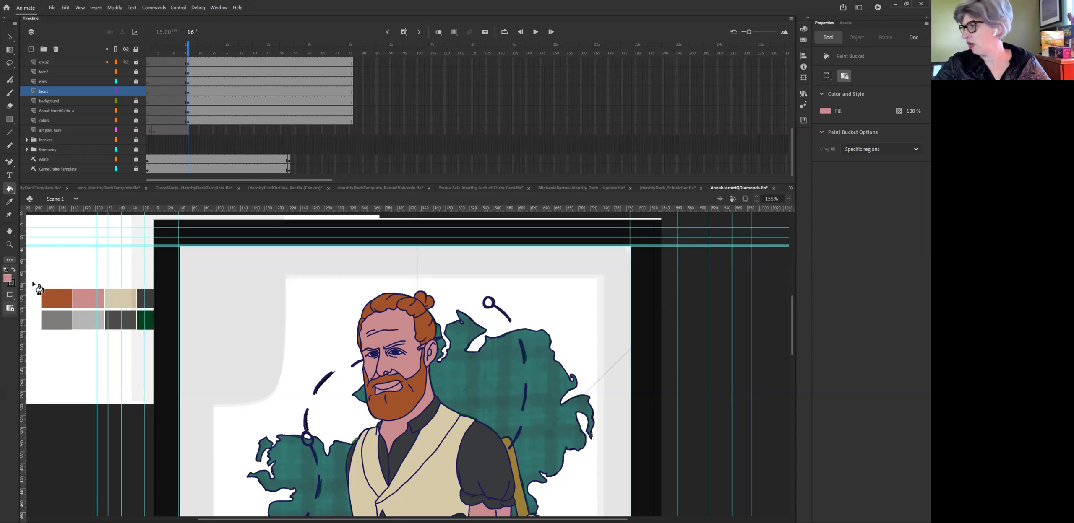
click(803, 41)
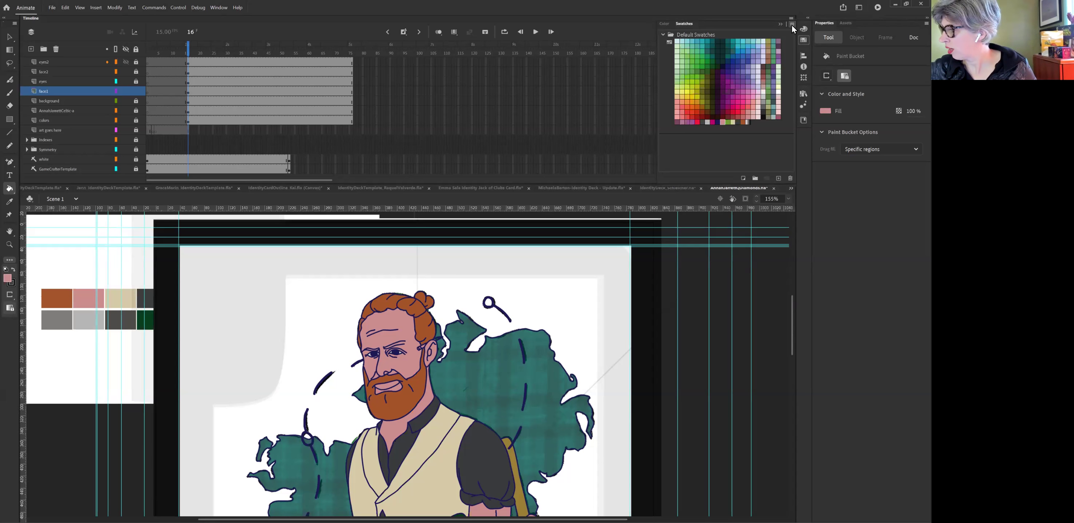
- Replace the default swatches with the UniversalColorSwatches-Animate.clr palette using Replace Colors
click(792, 25)
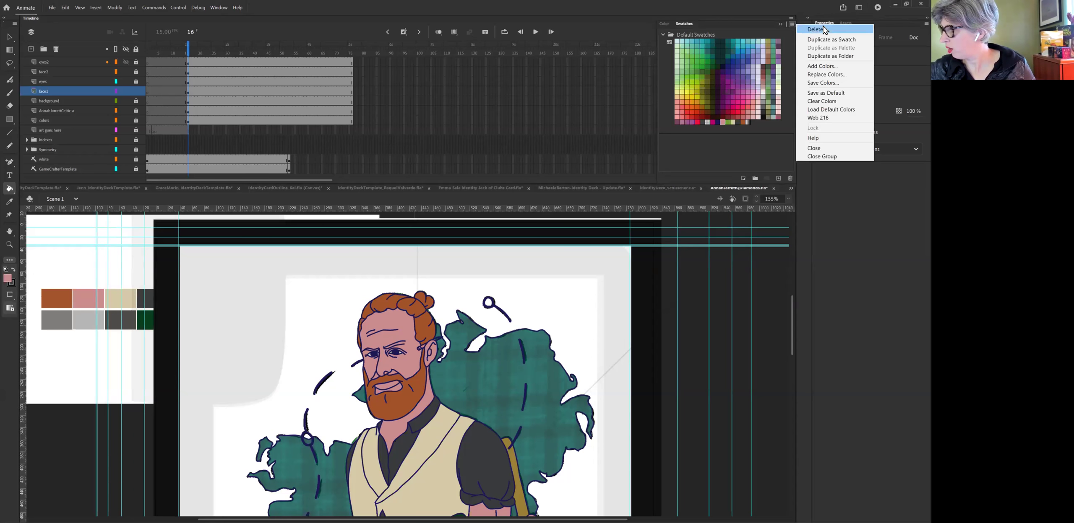
click(826, 74)
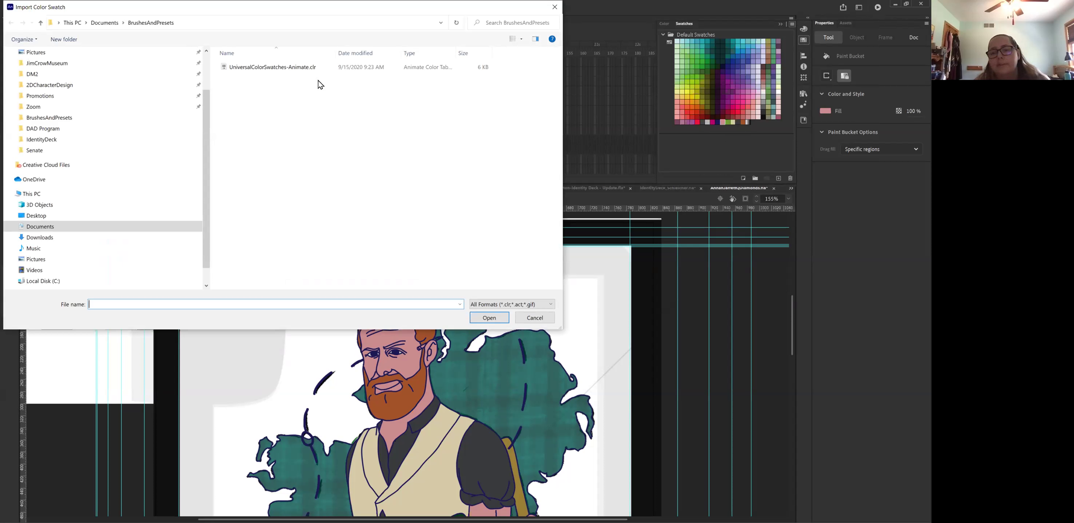
click(269, 69)
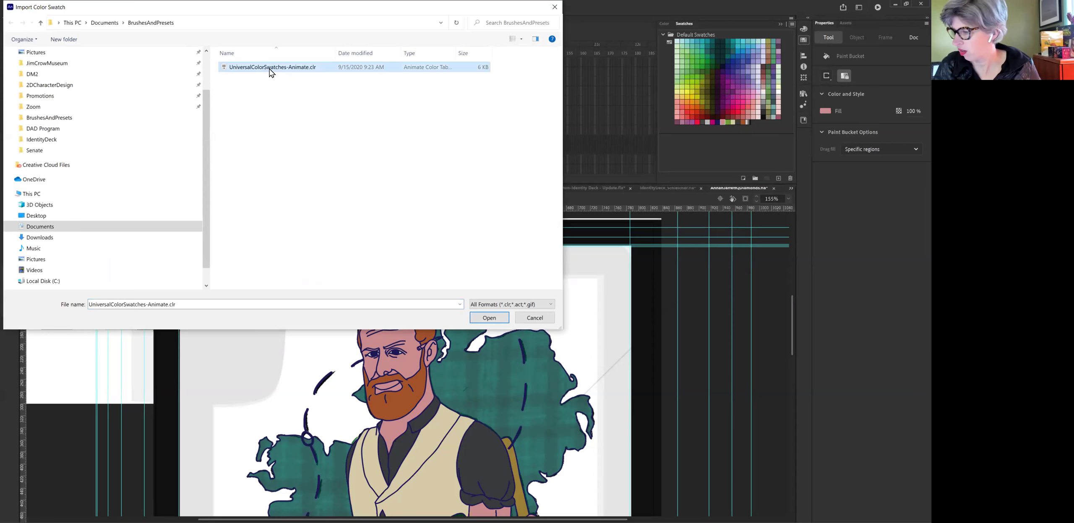
click(489, 318)
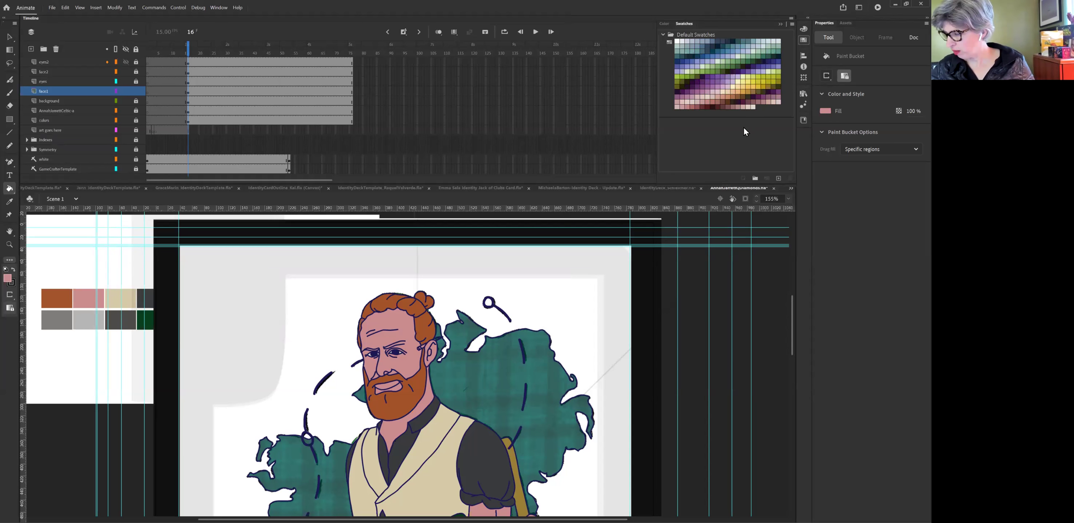
- Choose a brown shadow swatch as the fill, select the pink skin fill, and switch to the Brush
click(723, 102)
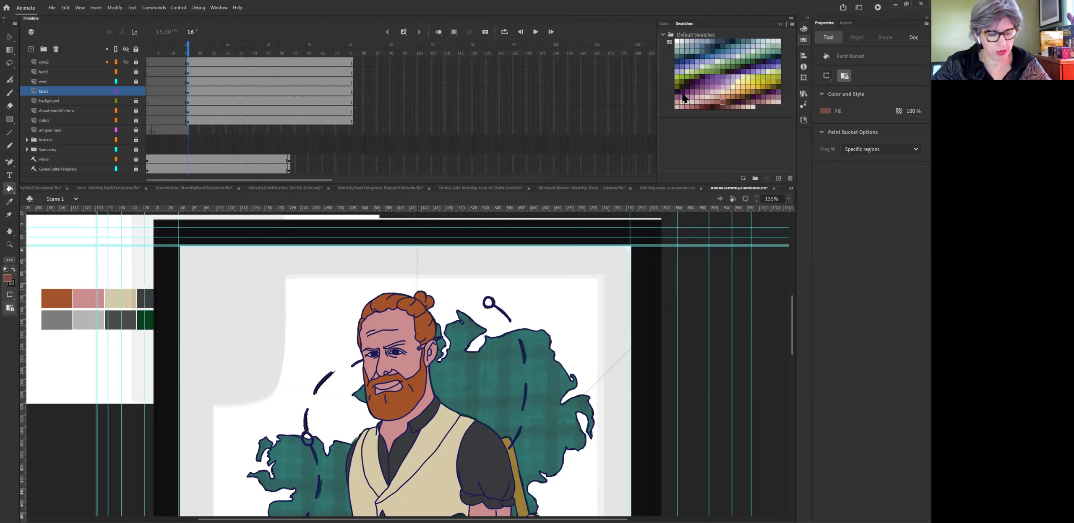
key(b)
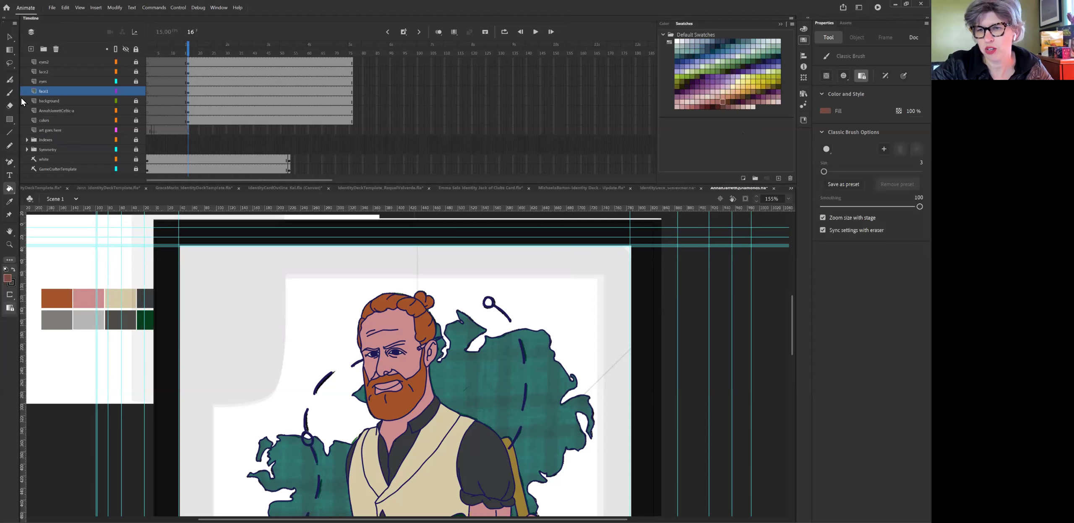
click(14, 94)
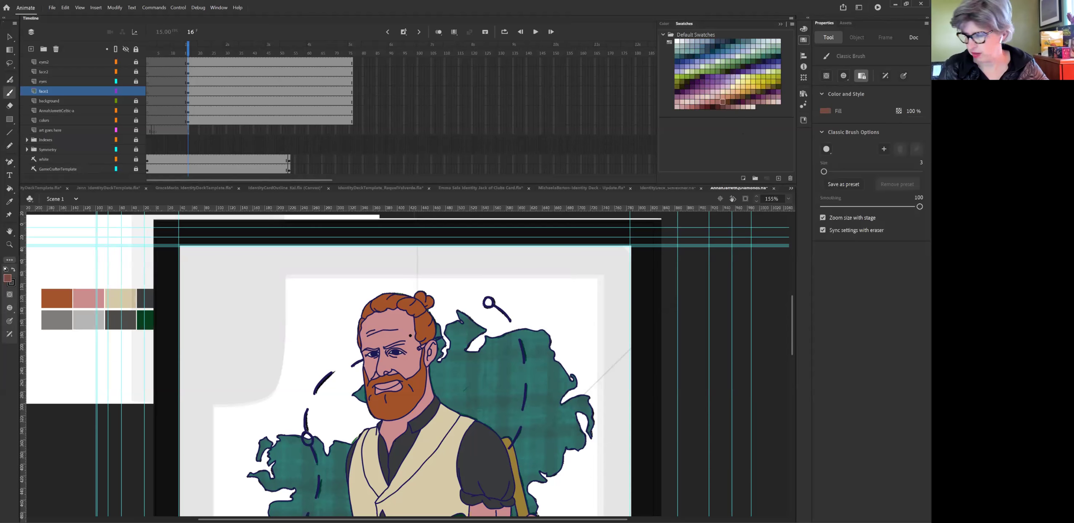
key(v)
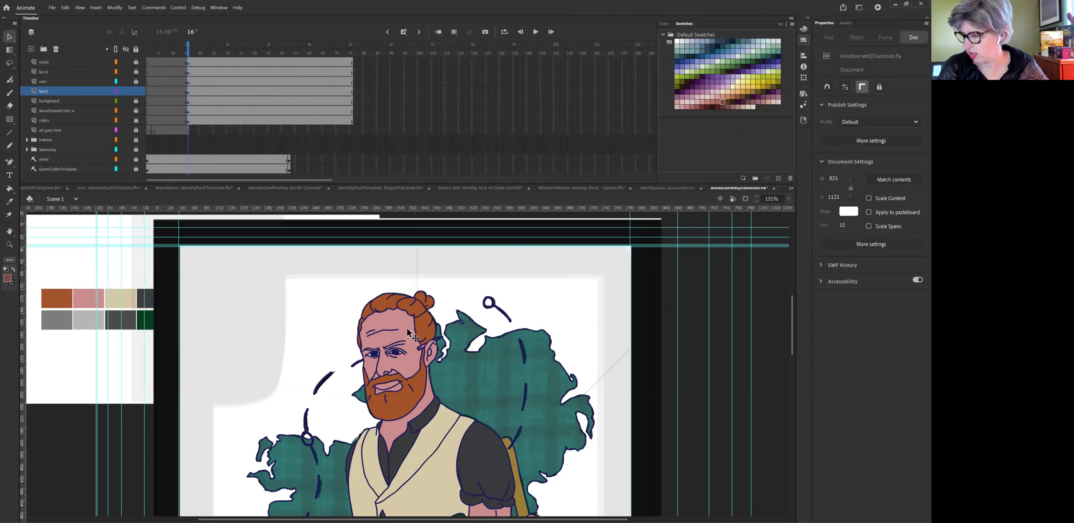
click(408, 332)
key(b)
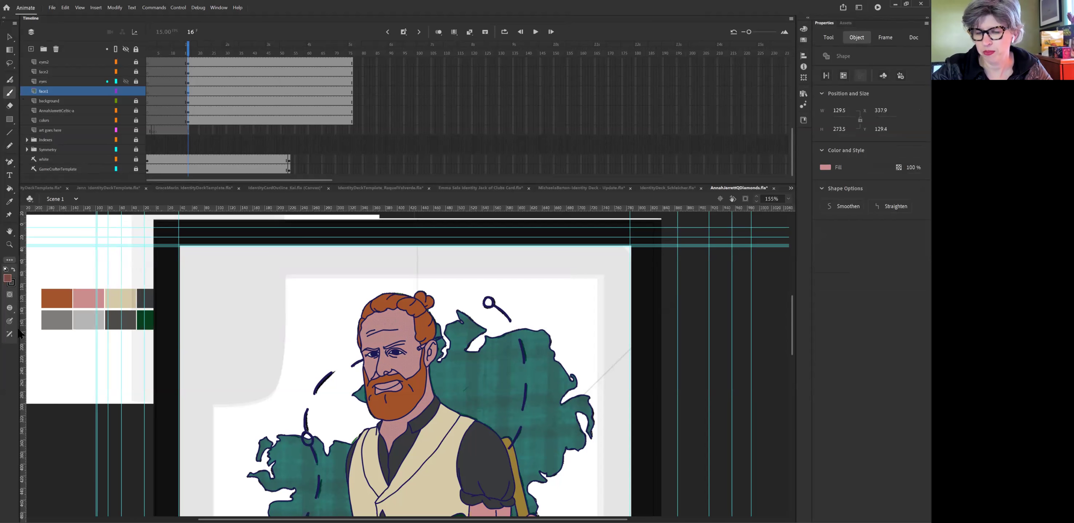
- In Paint Selection mode, brush brown shadows along the hairline, face side, neck and right eye
click(10, 308)
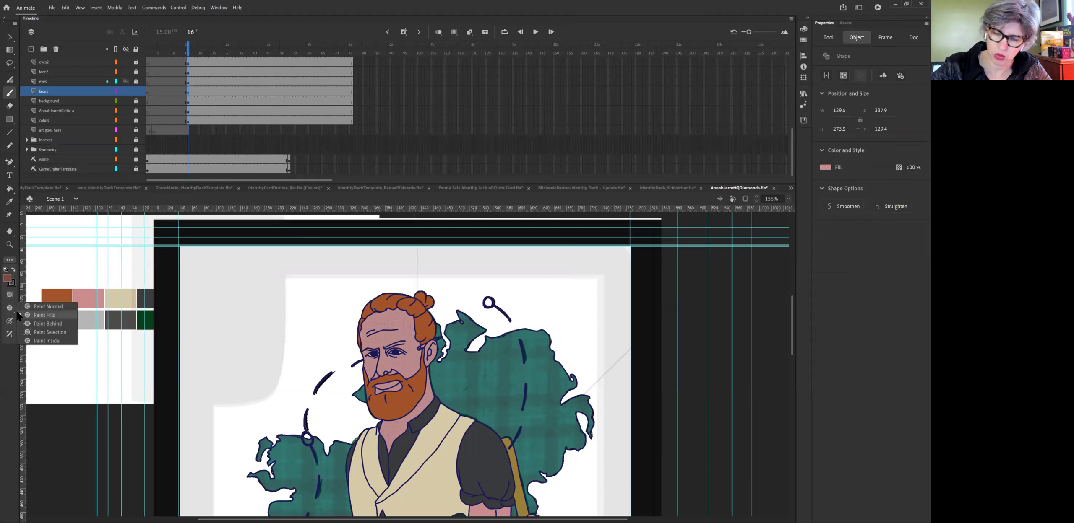
click(66, 332)
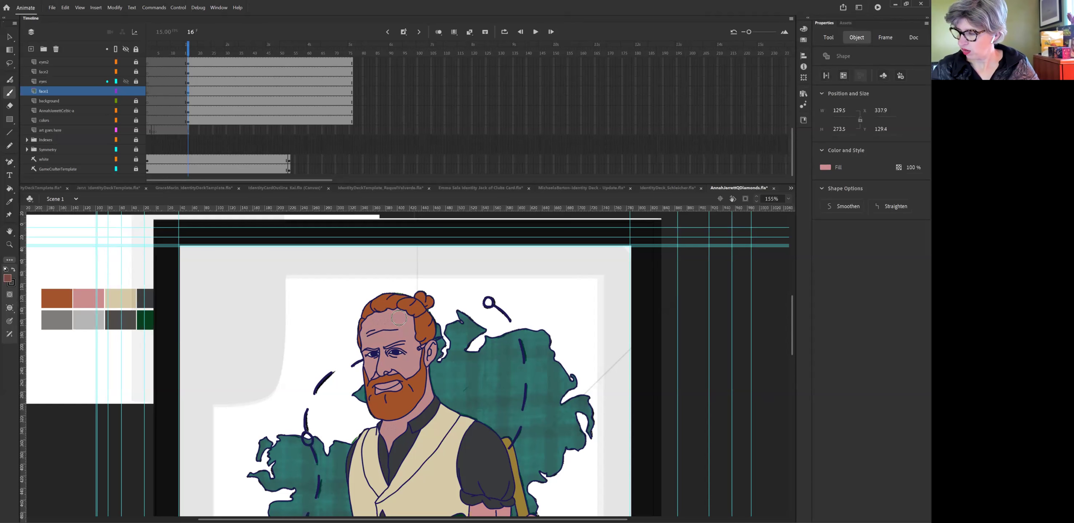
mouse_move(371, 312)
mouse_down()
mouse_move(414, 308)
mouse_move(403, 307)
mouse_move(416, 315)
mouse_move(416, 392)
mouse_up()
mouse_move(429, 347)
mouse_down()
mouse_move(428, 404)
mouse_move(430, 394)
mouse_move(384, 425)
mouse_move(386, 441)
mouse_move(408, 419)
mouse_move(393, 448)
mouse_move(401, 417)
mouse_up()
drag(440, 389, 440, 389)
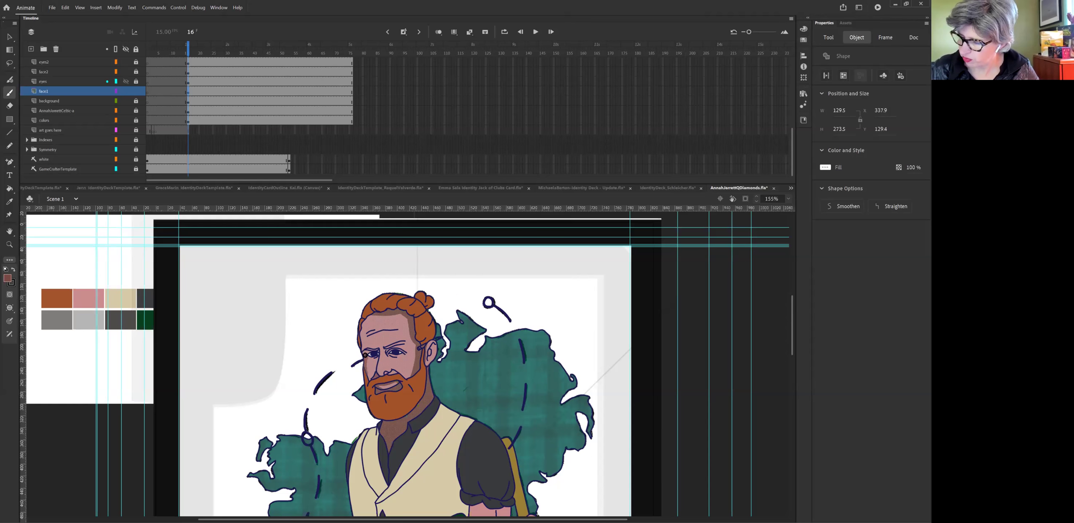
drag(387, 355, 406, 355)
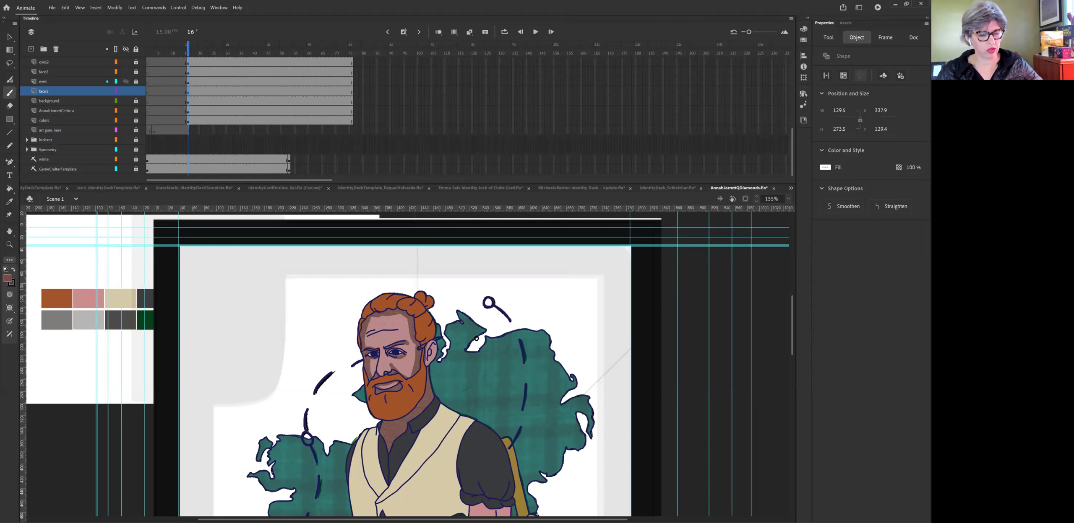
- Select the brown face shadow and lighten its fill toward a skin tone in the Color panel
key(v)
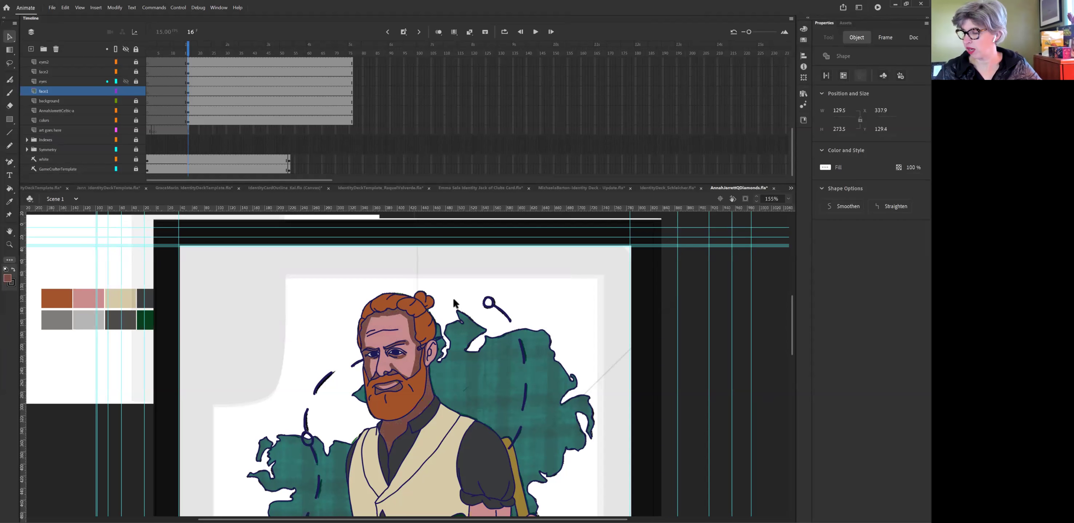
click(455, 303)
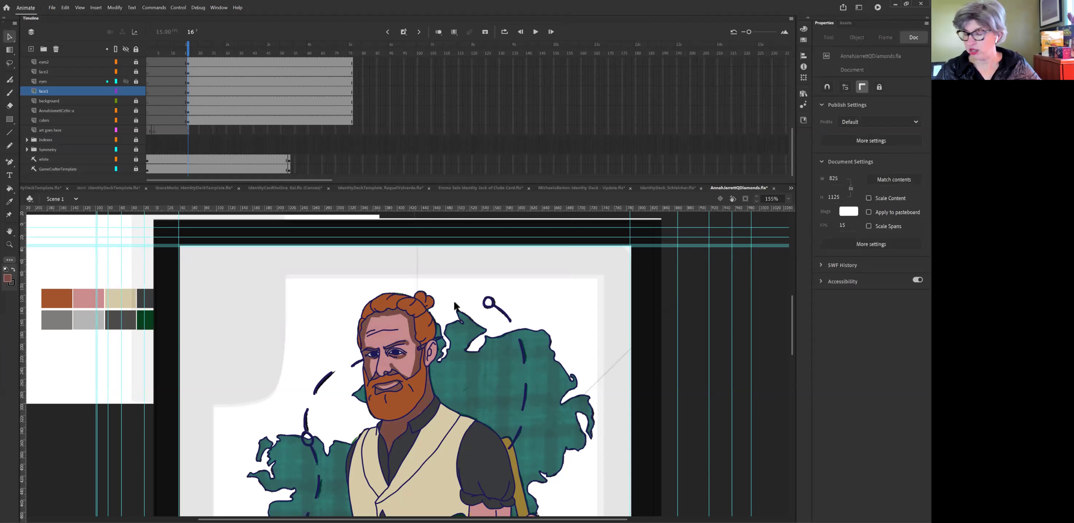
click(431, 399)
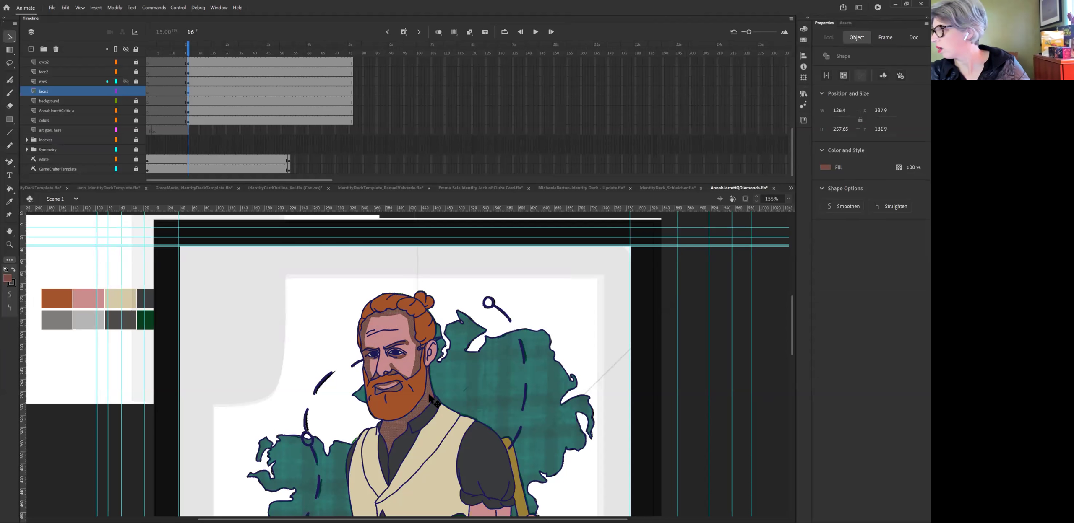
key(ctrl+shift+F9)
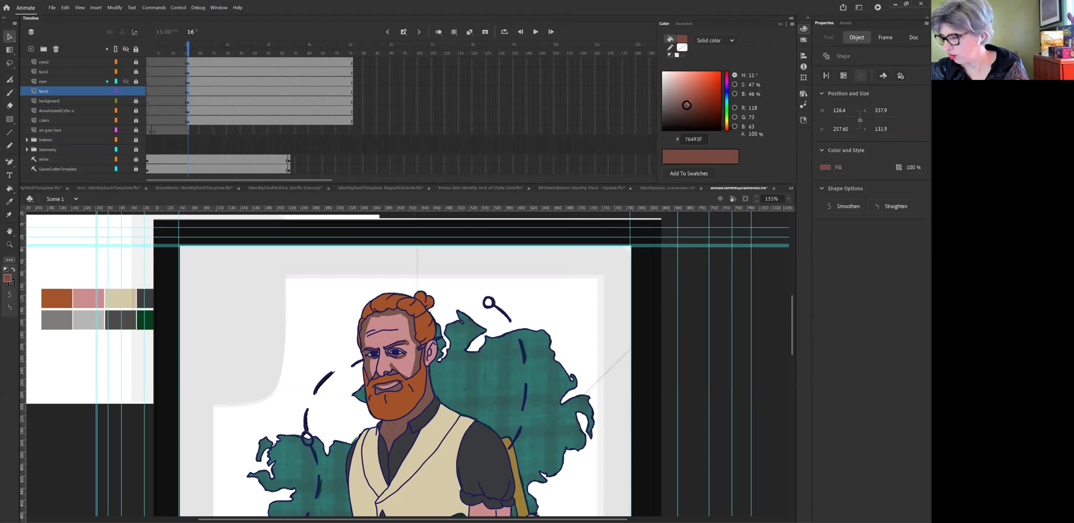
mouse_move(685, 105)
mouse_down()
mouse_move(687, 96)
mouse_move(675, 115)
mouse_up()
click(542, 289)
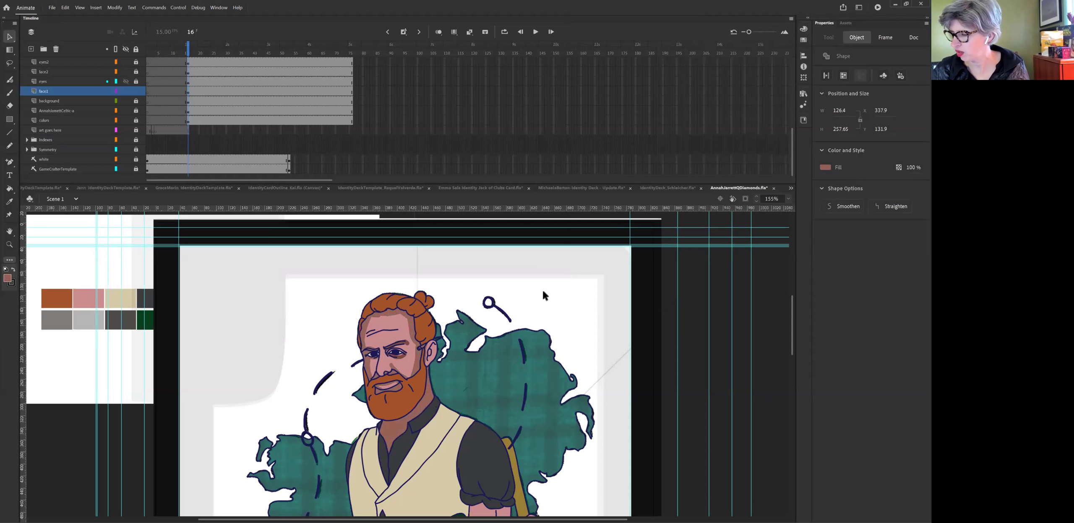
- Recolour the shadow beside the eye to warm skin tone A27165, then deselect it
click(412, 331)
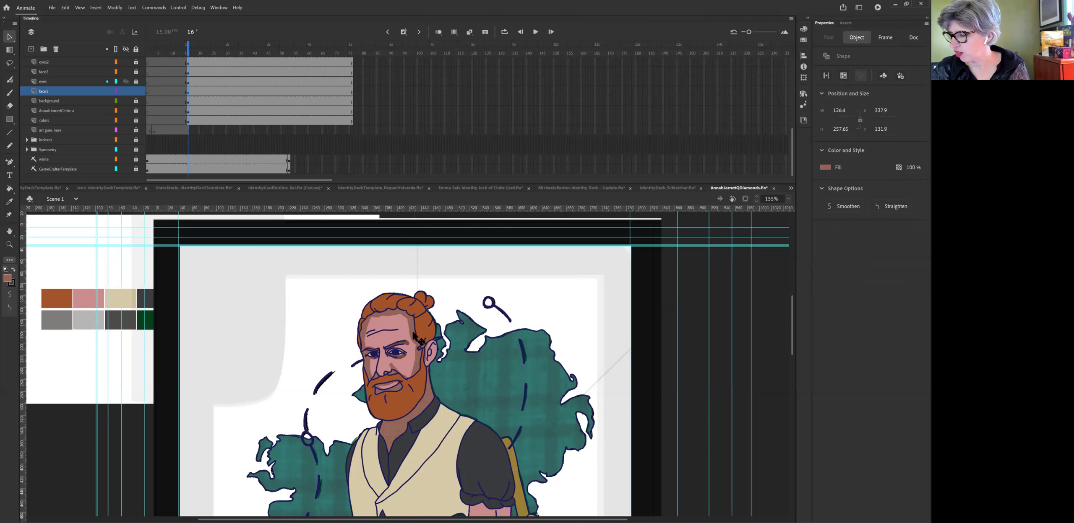
click(408, 355)
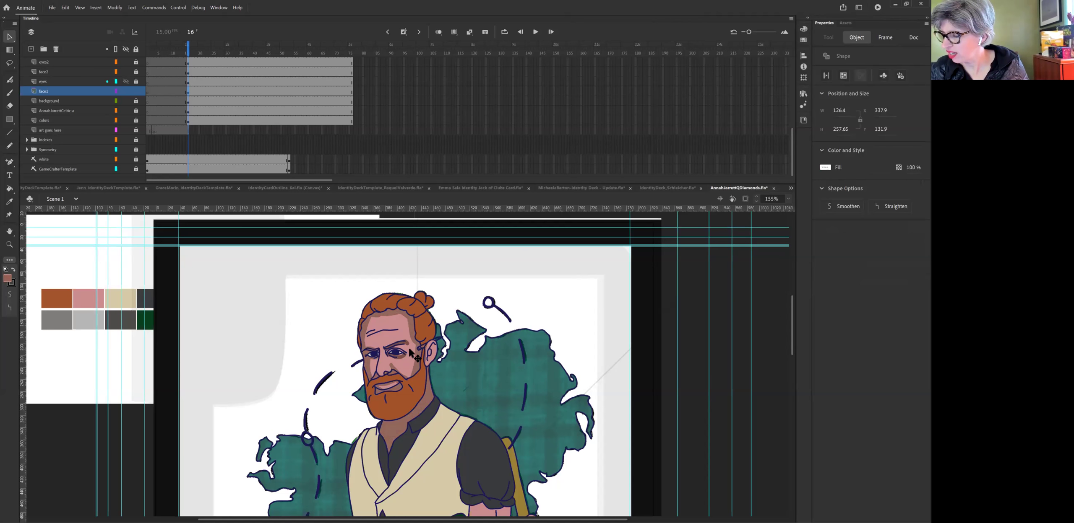
click(803, 28)
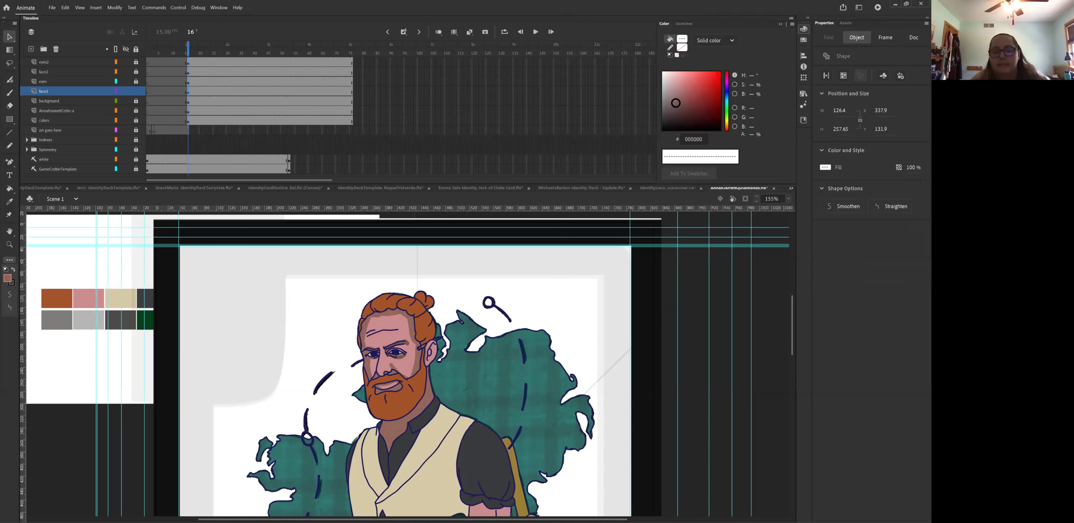
drag(677, 103, 682, 93)
click(729, 126)
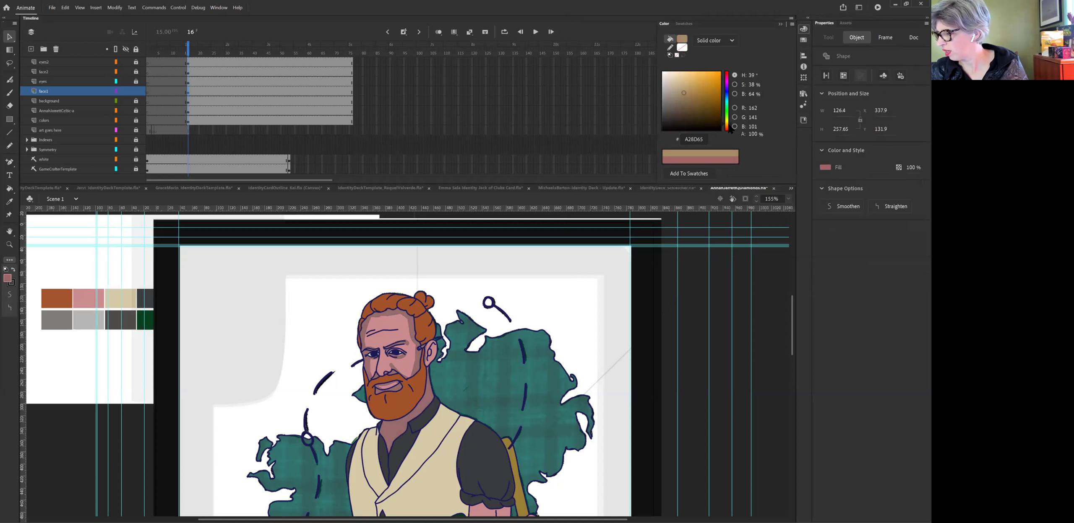
drag(729, 129, 730, 132)
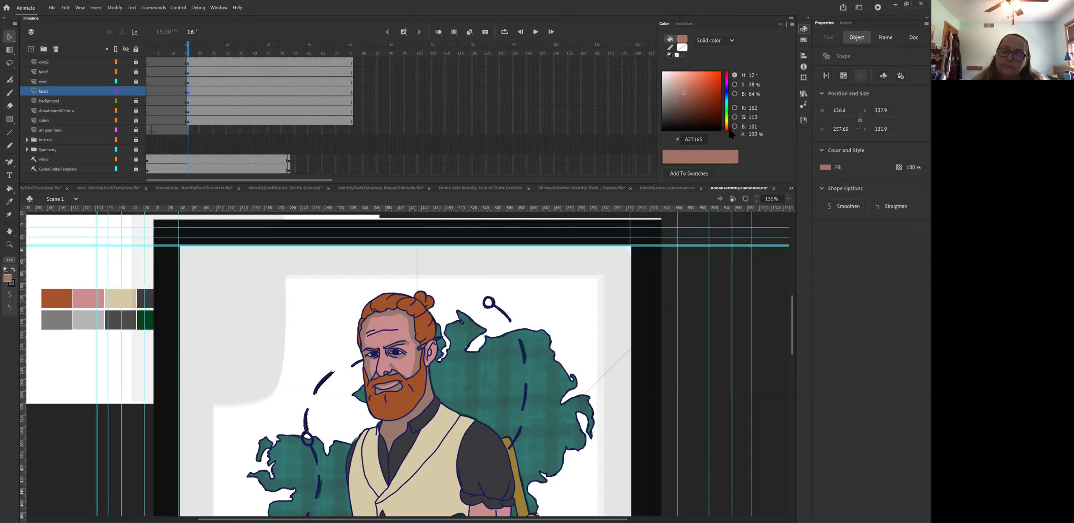
click(560, 320)
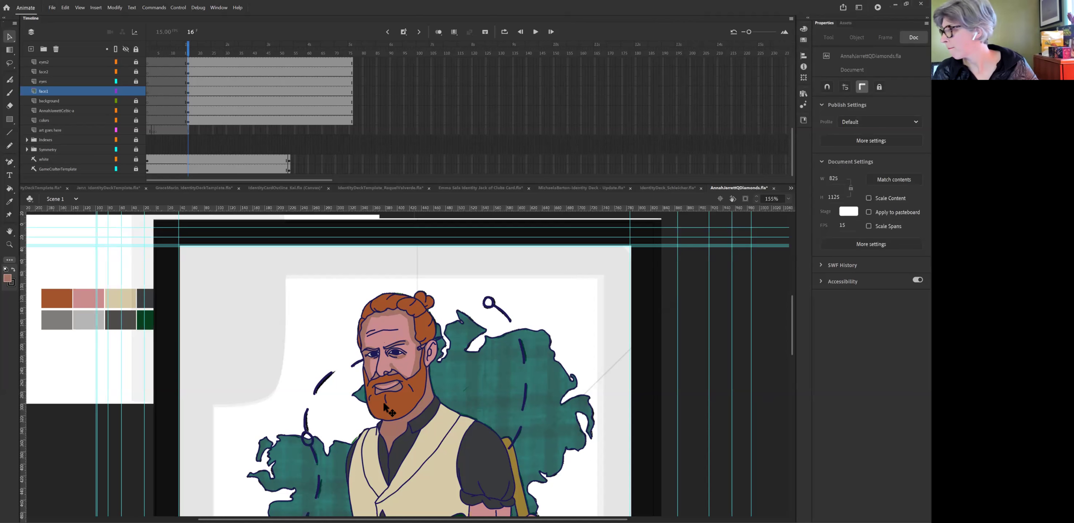
- Show the open-documents list from the document tab bar's overflow button
click(791, 187)
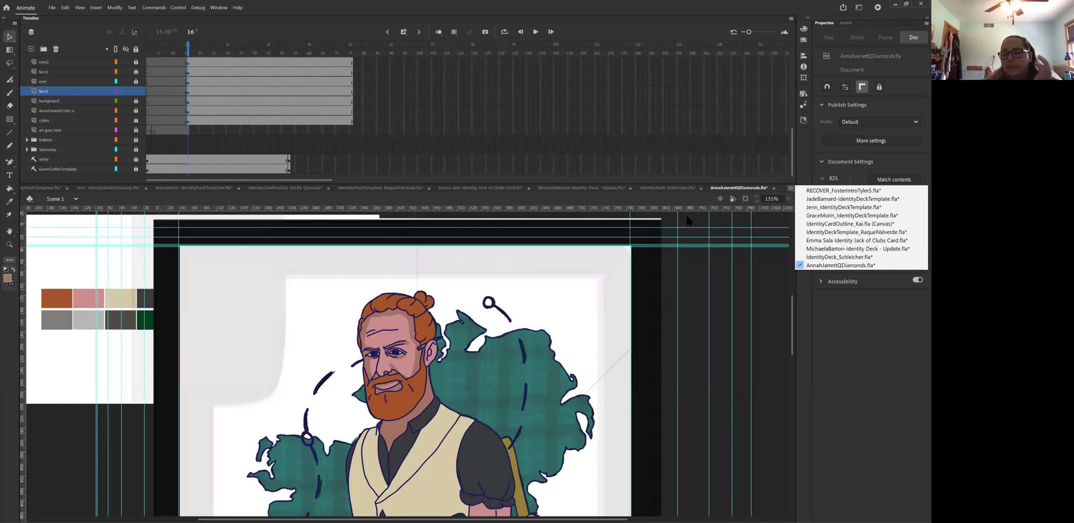
- Switch to IdentityDeck_Schleicher.fla and scroll the stage to view the figure's shaded face
click(666, 192)
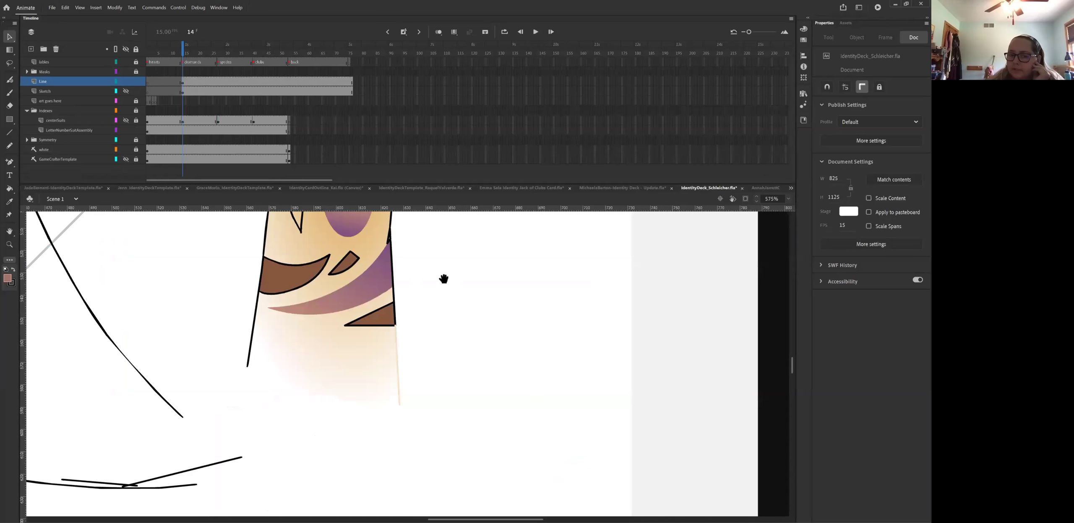
scroll(441, 345, up, 1)
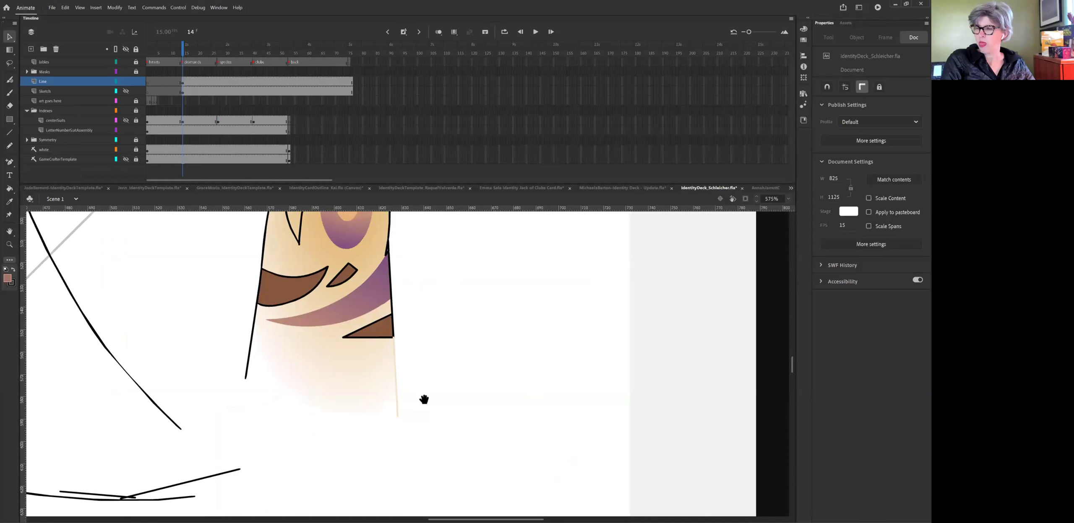
scroll(419, 418, up, 5)
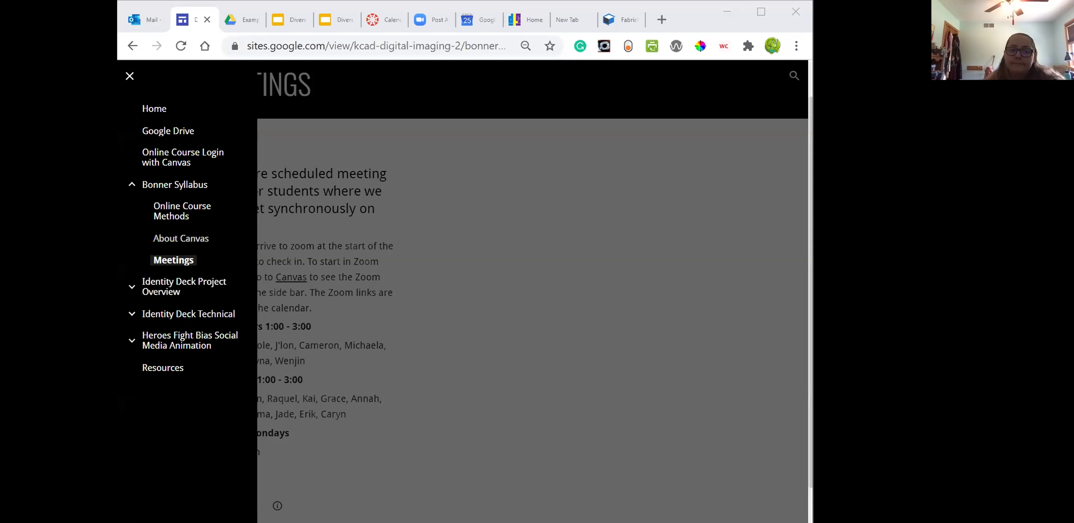
- Expand Identity Deck Project Overview and The Cards, then open the Fall 2019 cards page
click(132, 287)
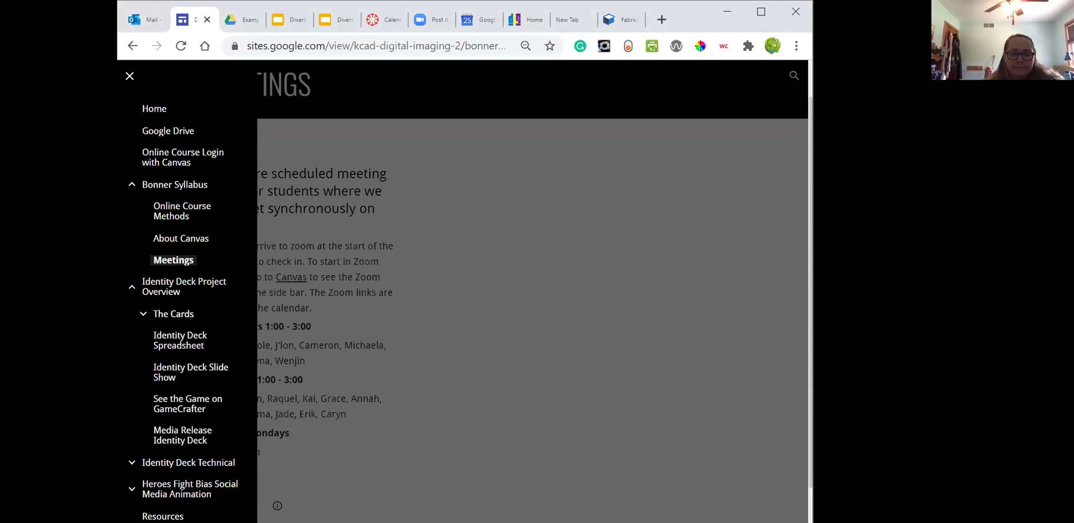
click(143, 314)
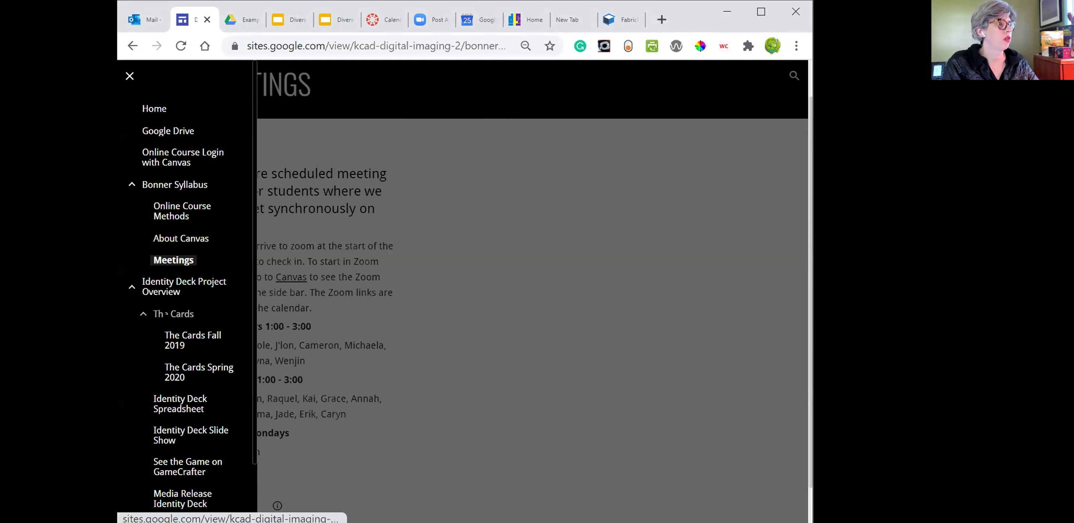
click(166, 314)
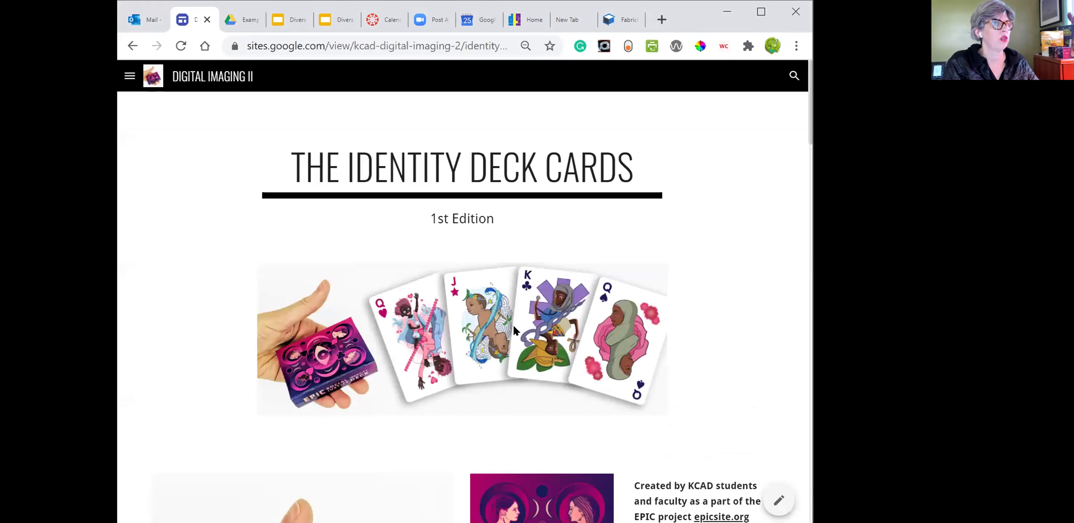
- Scroll past the deck photo and credits down to the clubs cards with their artist credits
scroll(520, 335, down, 2)
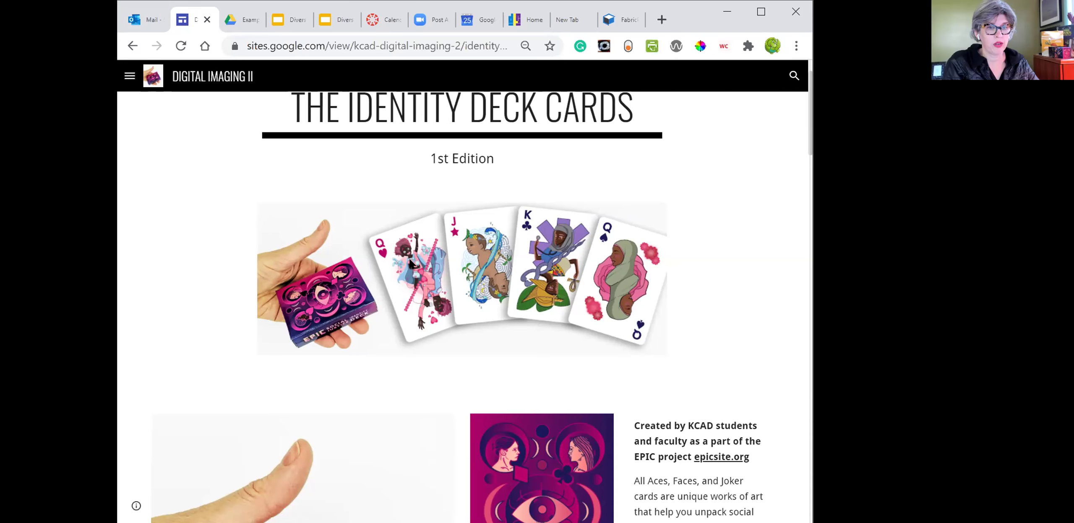
scroll(436, 277, down, 8)
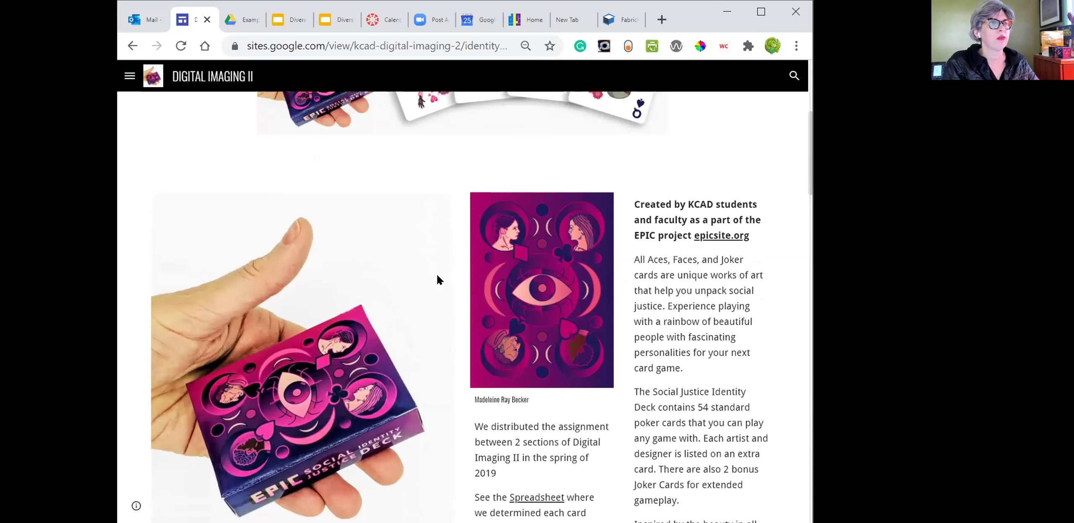
scroll(438, 279, down, 1)
scroll(437, 279, up, 1)
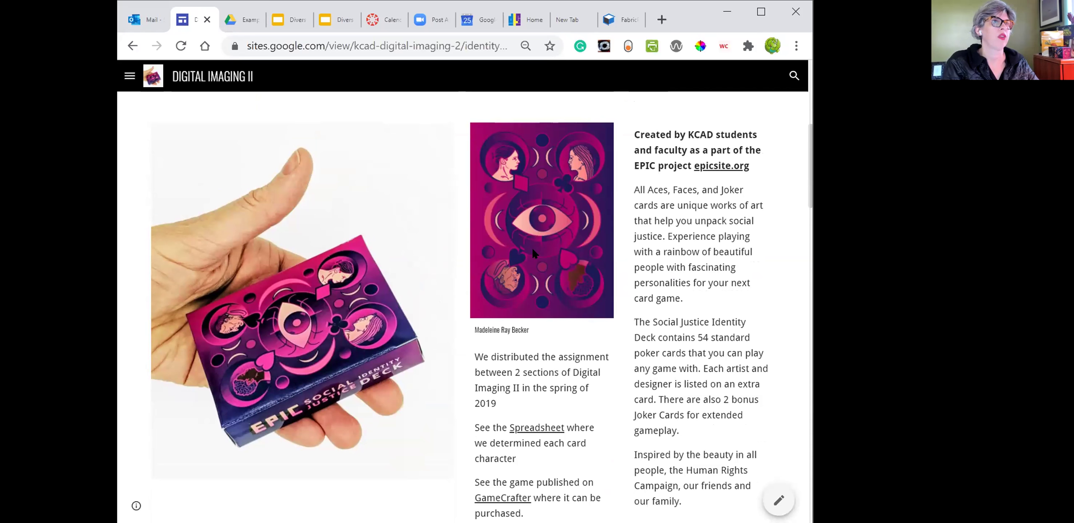
scroll(420, 348, down, 14)
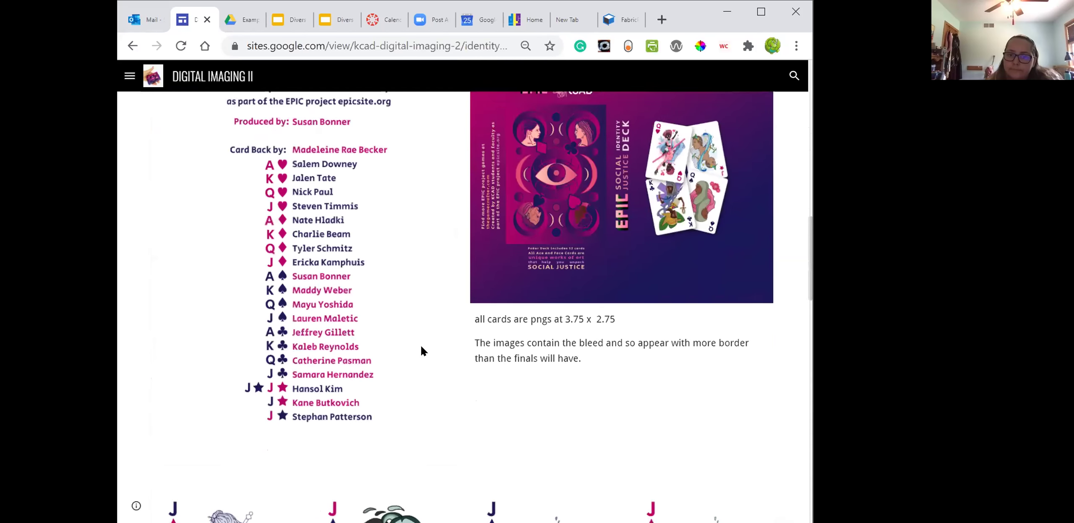
scroll(423, 351, down, 10)
scroll(423, 351, up, 3)
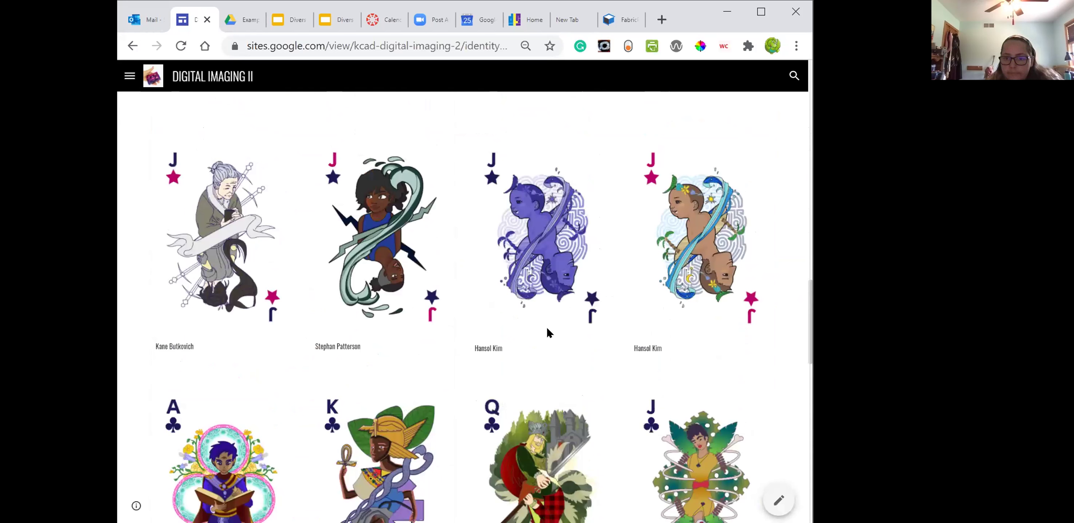
scroll(461, 361, down, 5)
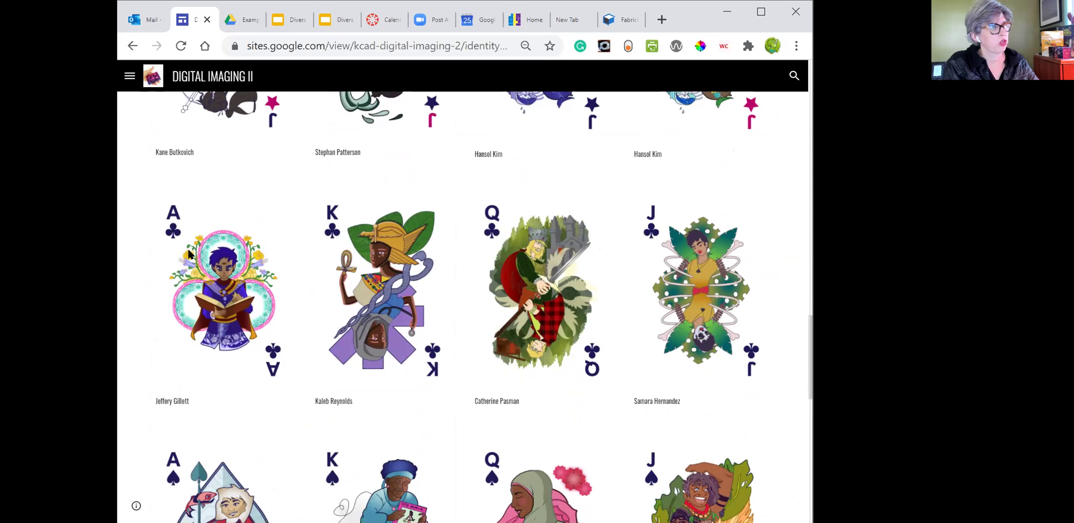
- Magnify the Ace of Clubs card until the boy reading amid floral rings fills the page
scroll(235, 277, up, 5)
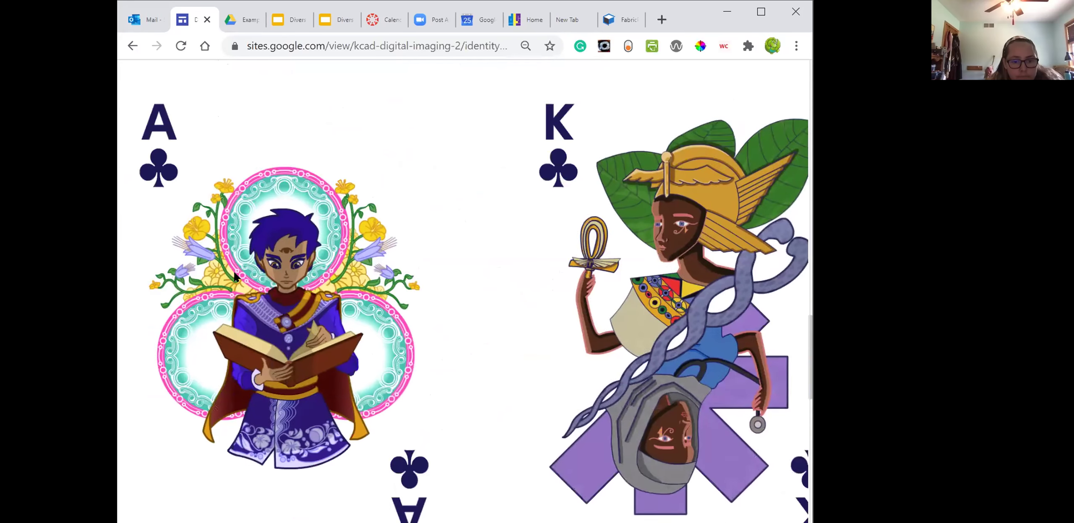
scroll(379, 252, up, 3)
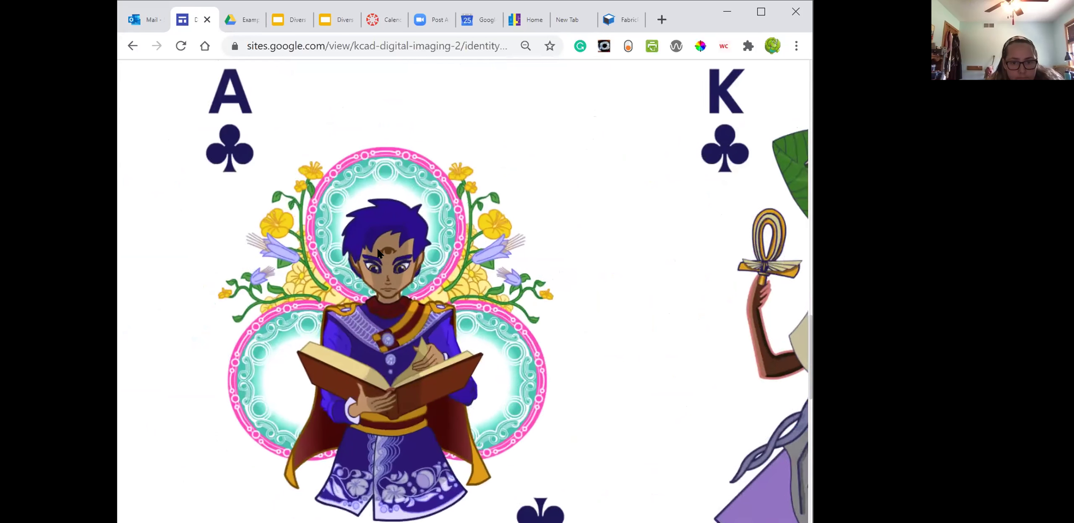
scroll(379, 254, down, 3)
scroll(379, 256, up, 1)
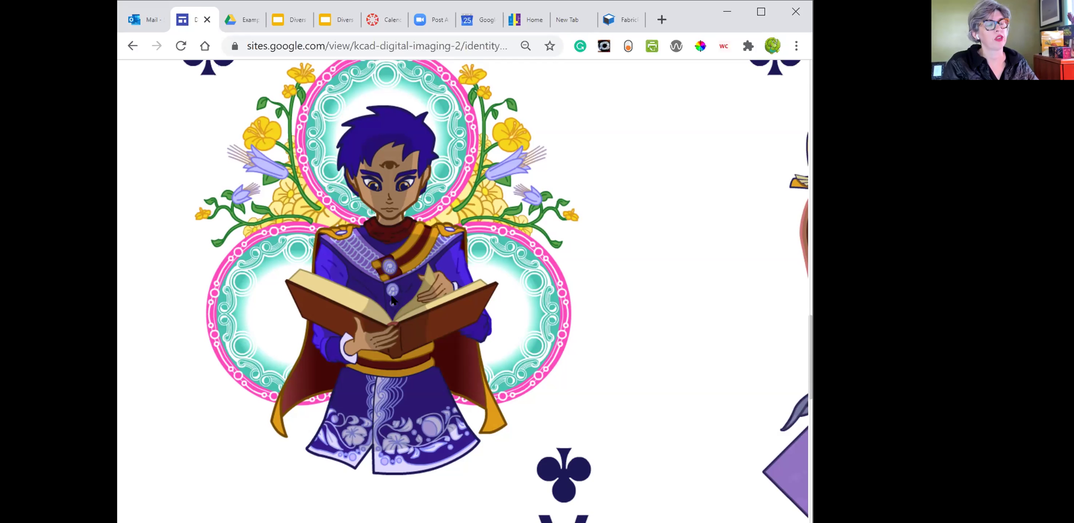
scroll(492, 251, up, 1)
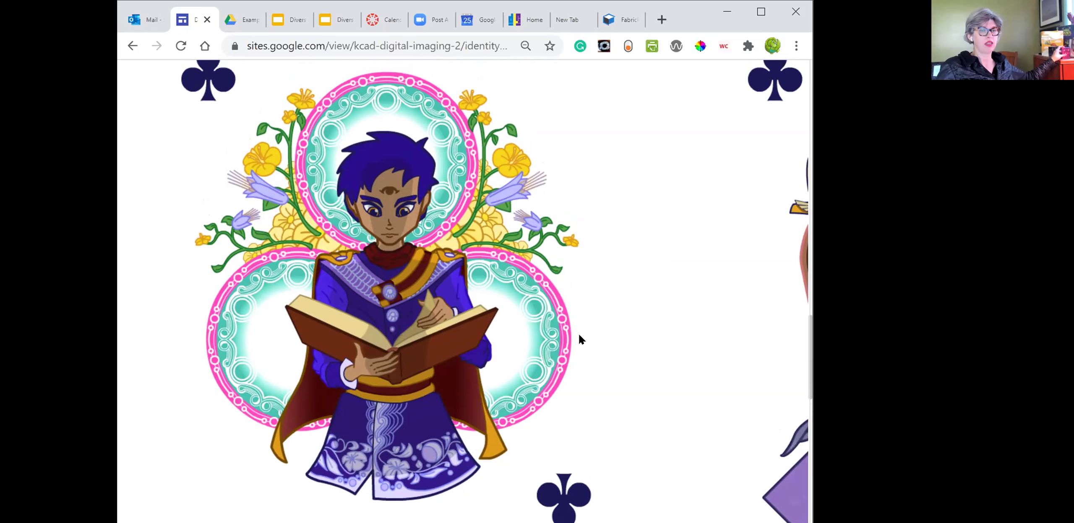
scroll(579, 335, down, 1)
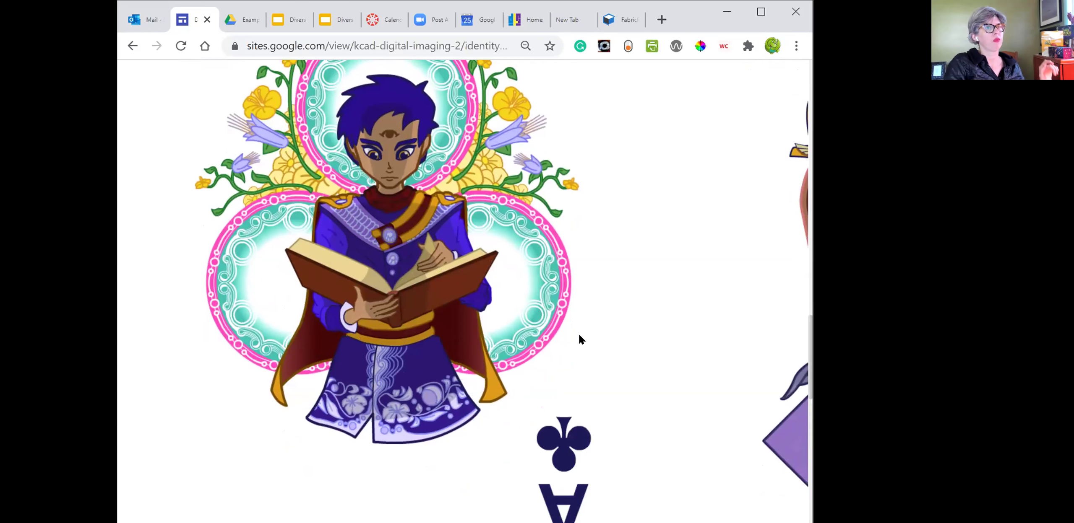
- Zoom out to the spades row, then magnify the Jack of Spades' grinning figure among leaves
key(ctrl+minus)
key(ctrl+minus)
key(ctrl+minus)
scroll(621, 317, down, 5)
key(ctrl+plus)
key(ctrl+plus)
key(ctrl+plus)
key(ctrl+plus)
scroll(315, 334, left, 5)
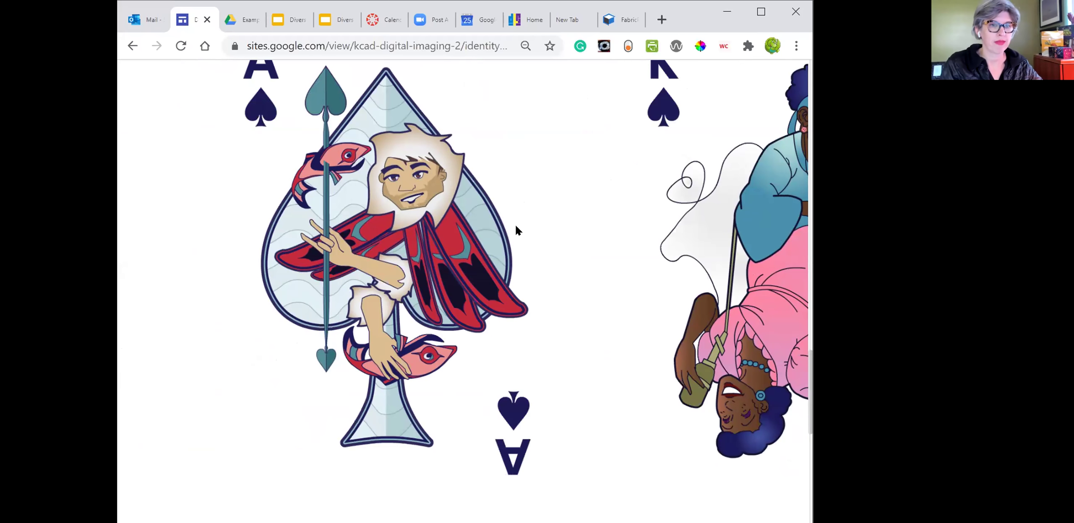
scroll(513, 231, down, 4)
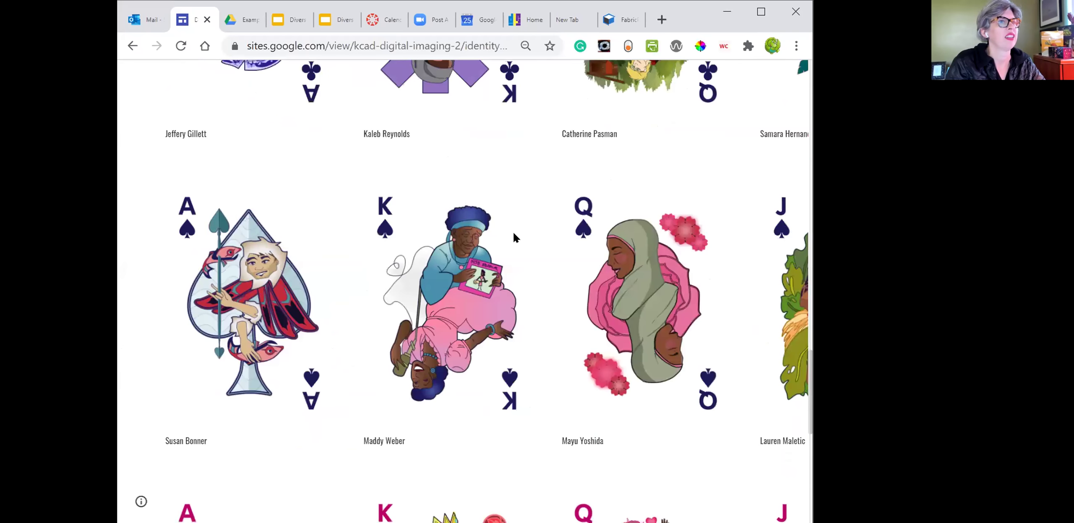
scroll(505, 273, down, 3)
ctrl+scroll(708, 264, up, 3)
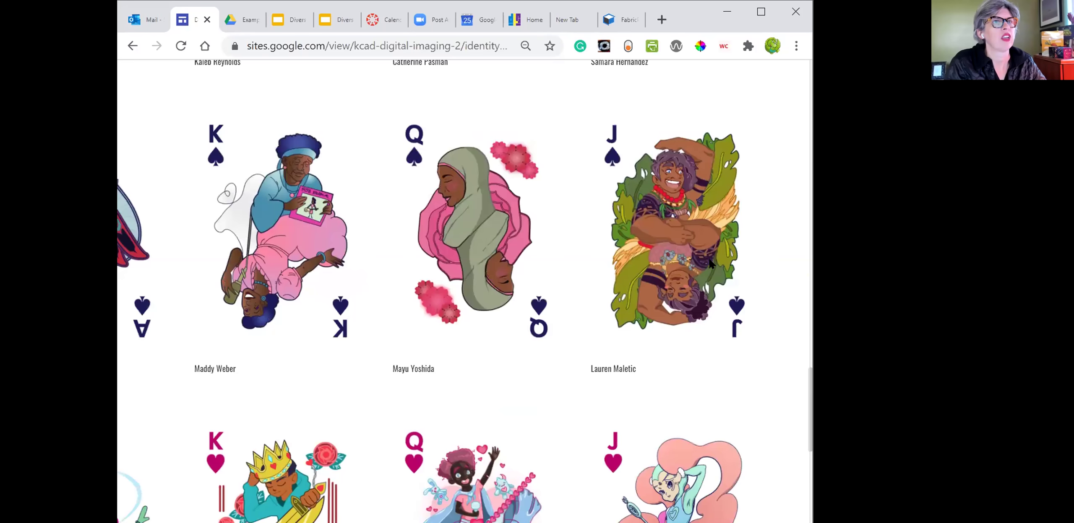
scroll(708, 263, up, 3)
scroll(642, 314, down, 2)
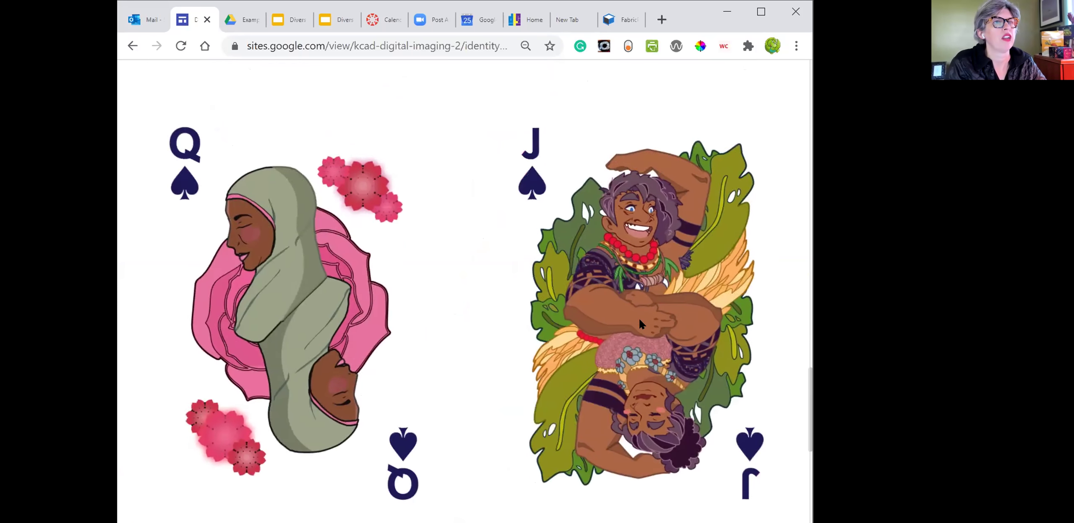
ctrl+scroll(638, 247, up, 3)
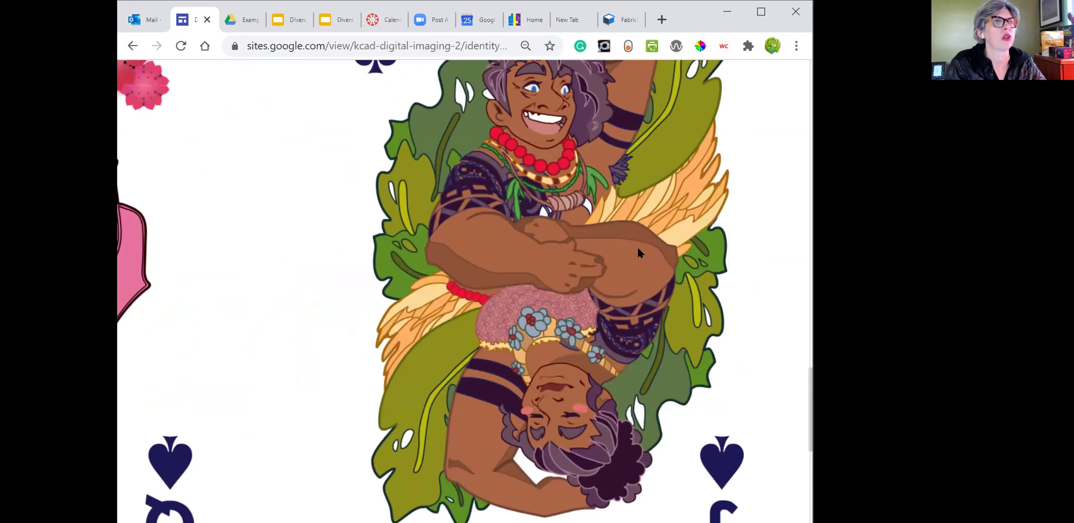
scroll(638, 249, up, 3)
scroll(637, 249, down, 2)
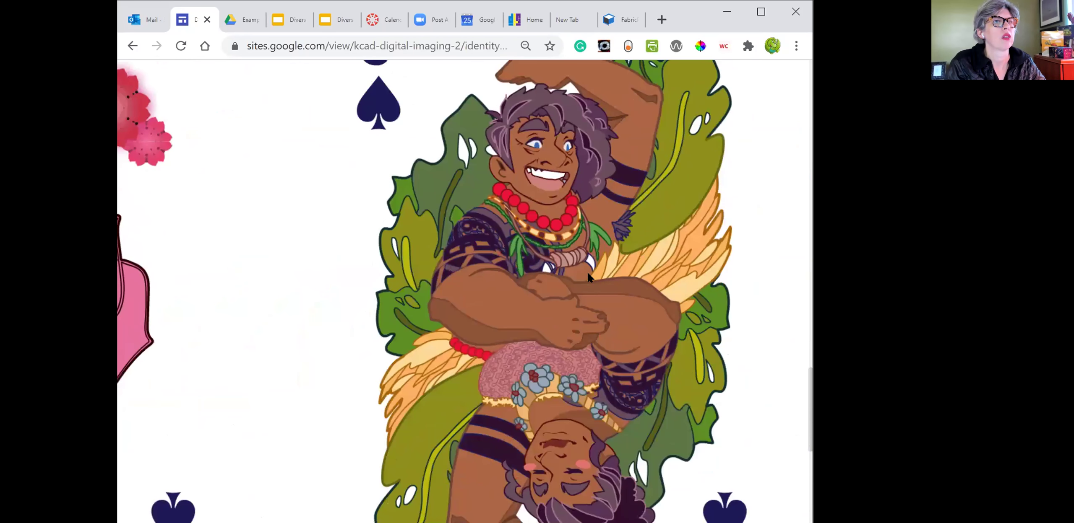